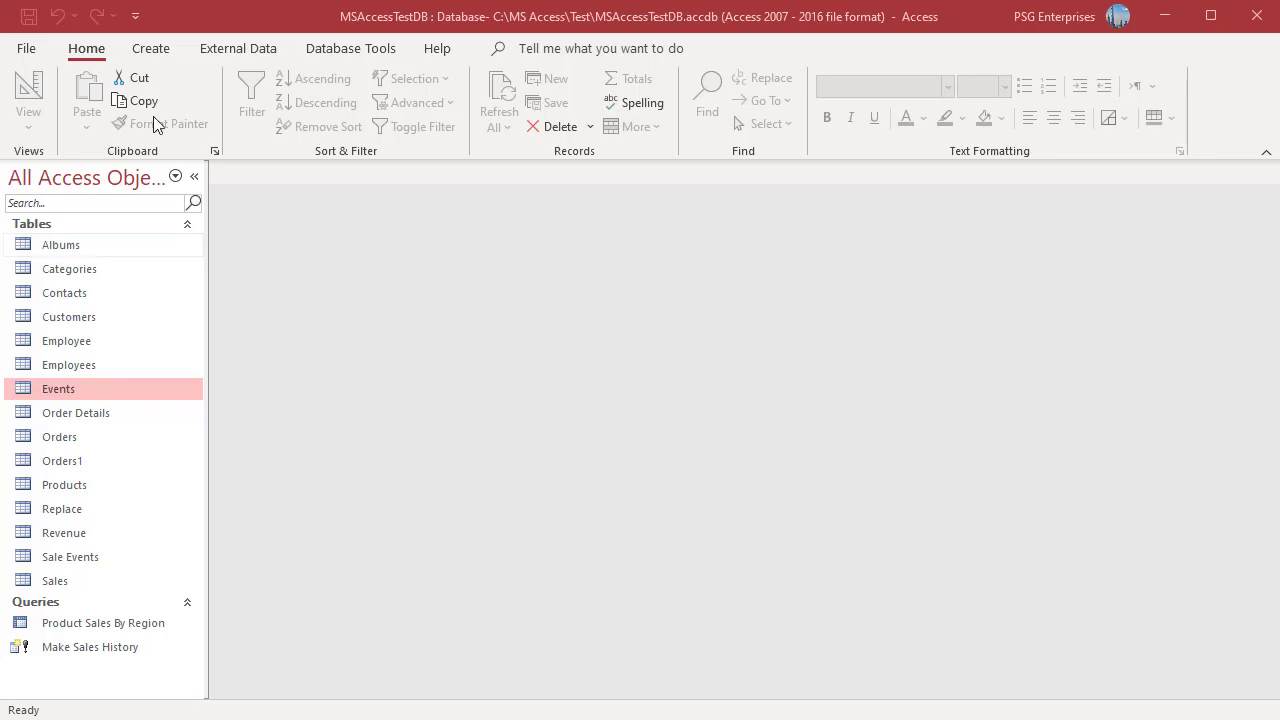
# - Start a new design query on the Events table with the Event and Event Date fields
pyautogui.click(150, 52)
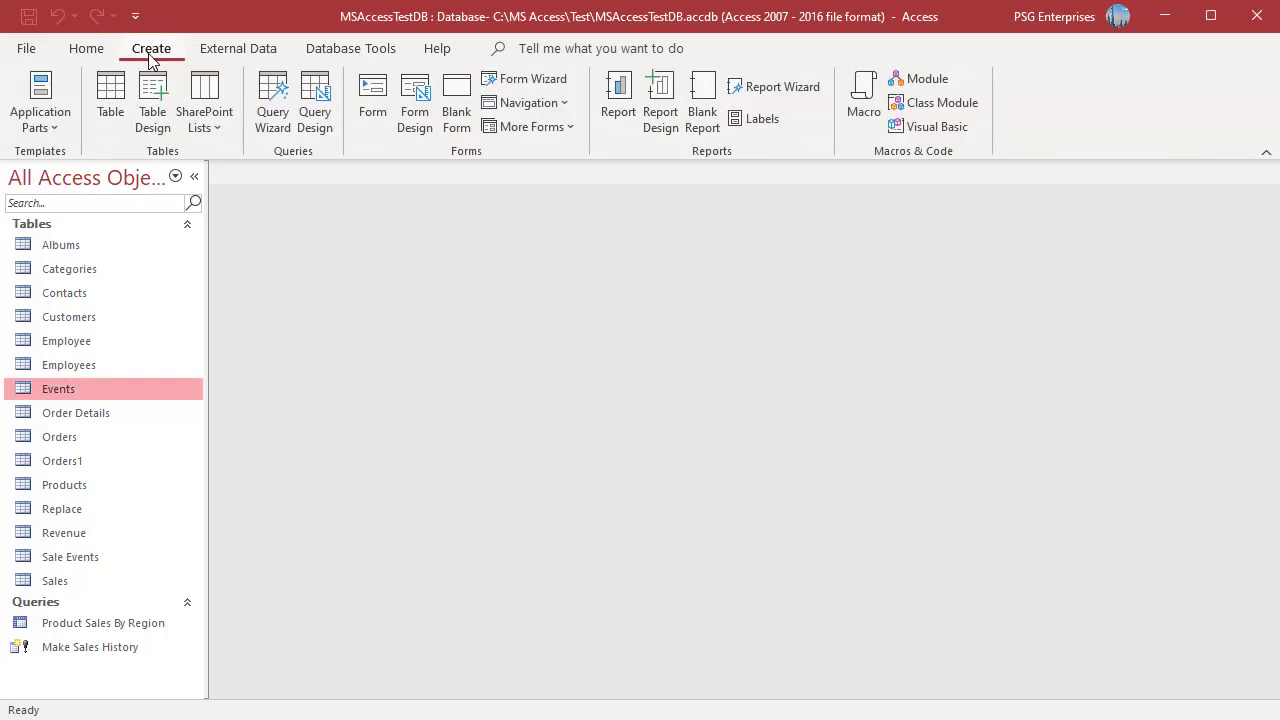
pyautogui.click(314, 115)
pyautogui.doubleClick(1069, 404)
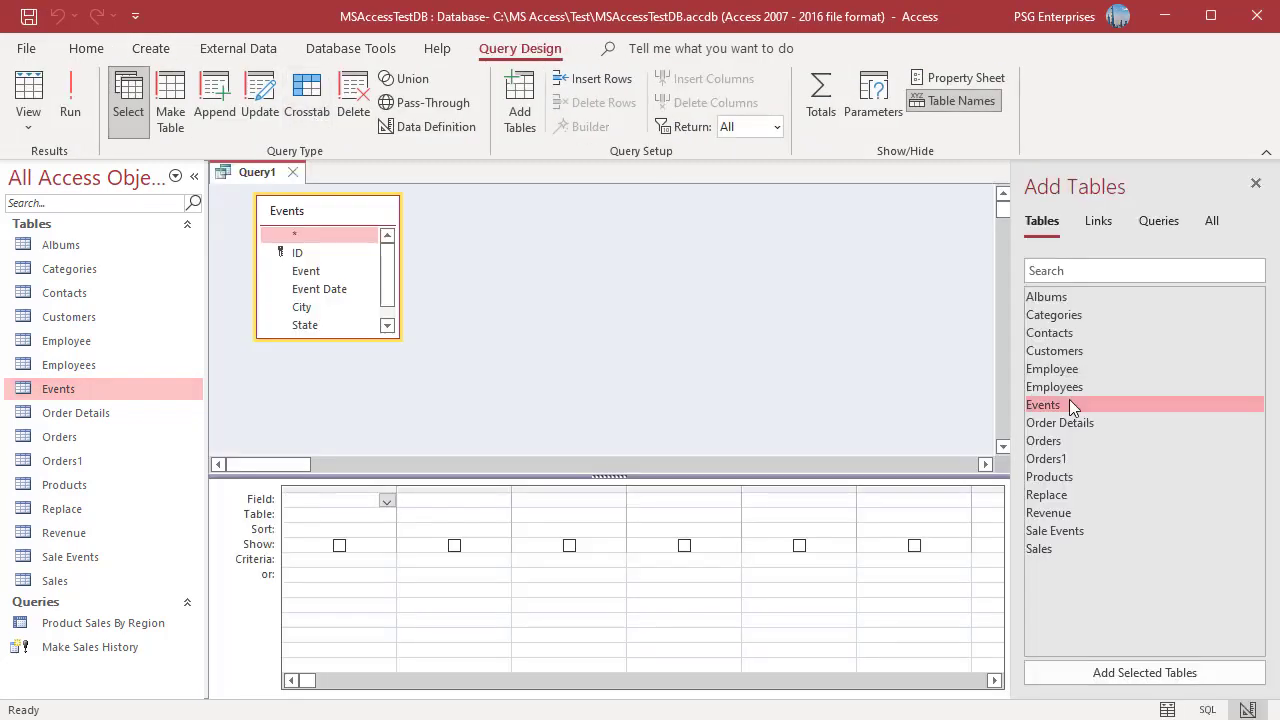
pyautogui.doubleClick(337, 273)
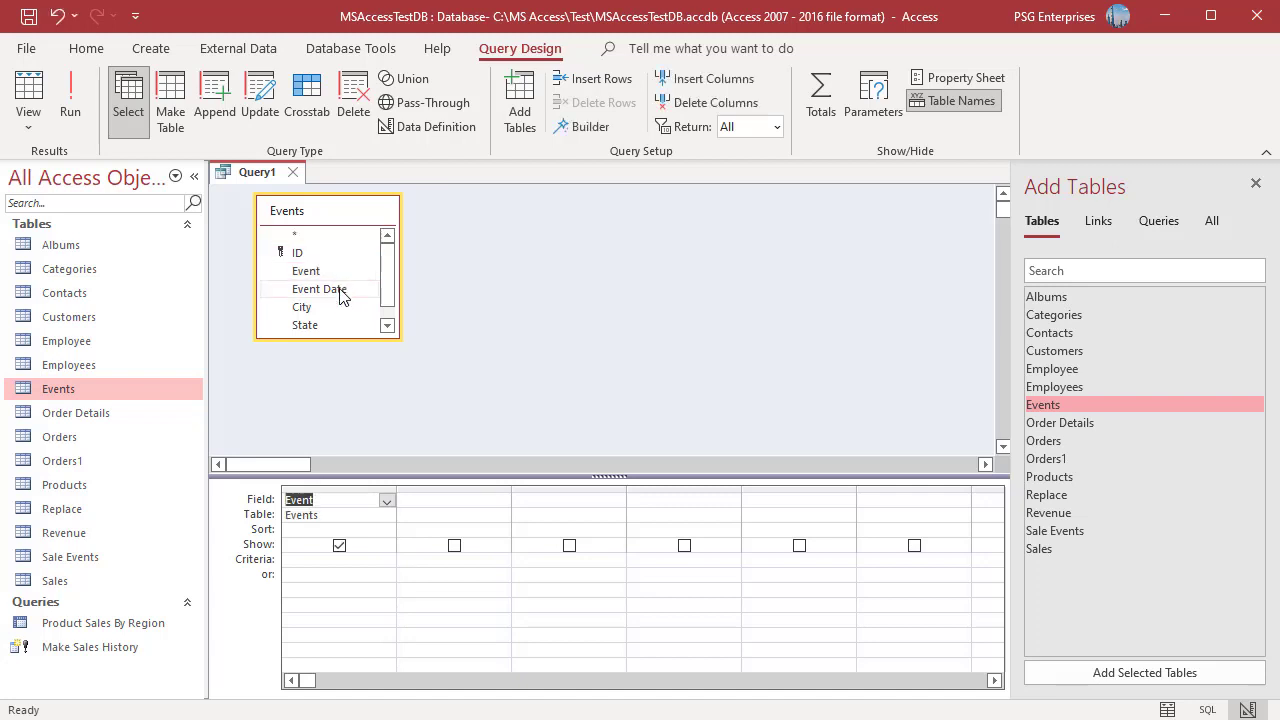
pyautogui.doubleClick(340, 289)
pyautogui.click(633, 347)
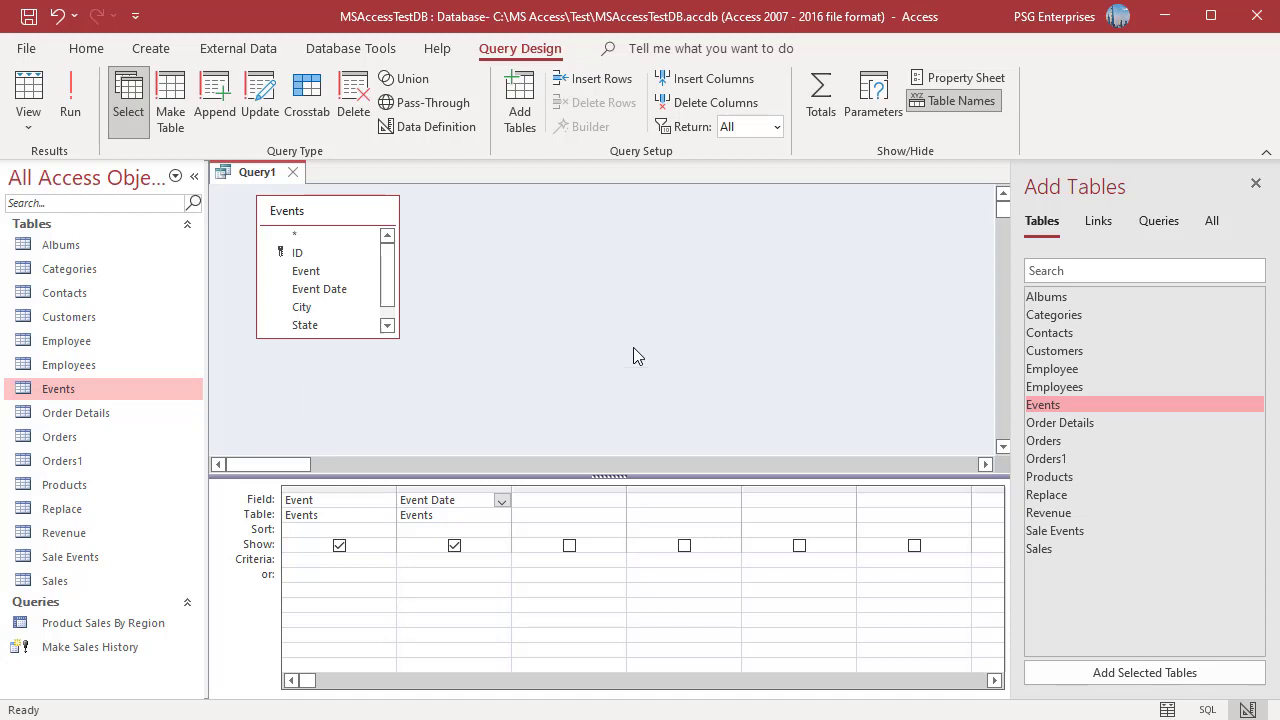
# - Add the column Weekday: Weekday([Event Date]) in the third field, run it to see day numbers 1–7
pyautogui.click(531, 504)
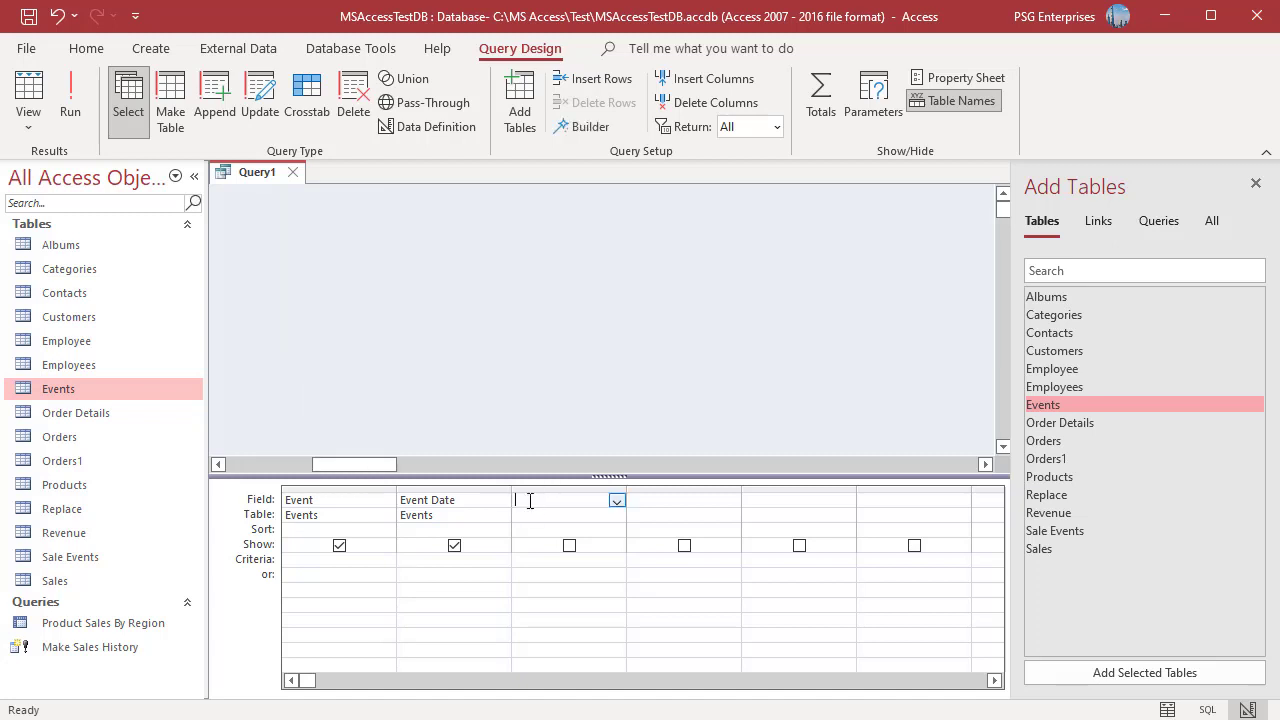
pyautogui.rightClick(531, 504)
pyautogui.click(580, 656)
pyautogui.write('Weekday: Weekday([Event Date])')
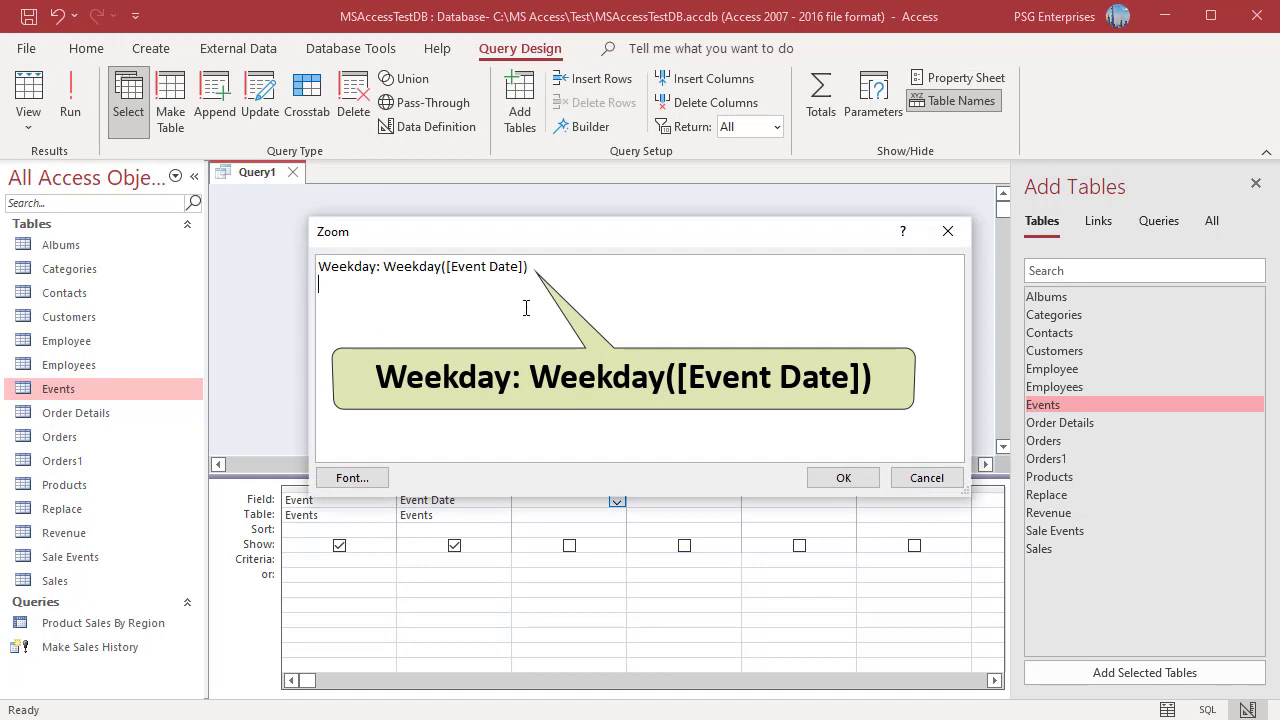
pyautogui.click(840, 480)
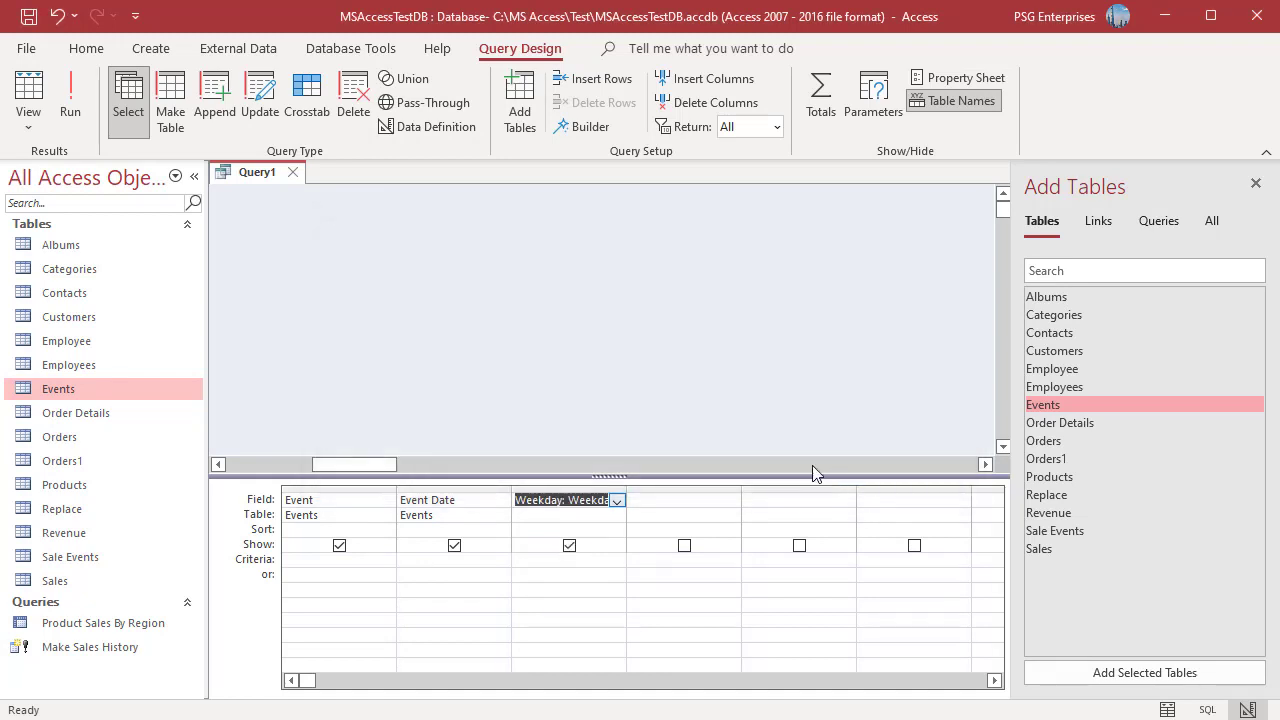
pyautogui.click(75, 117)
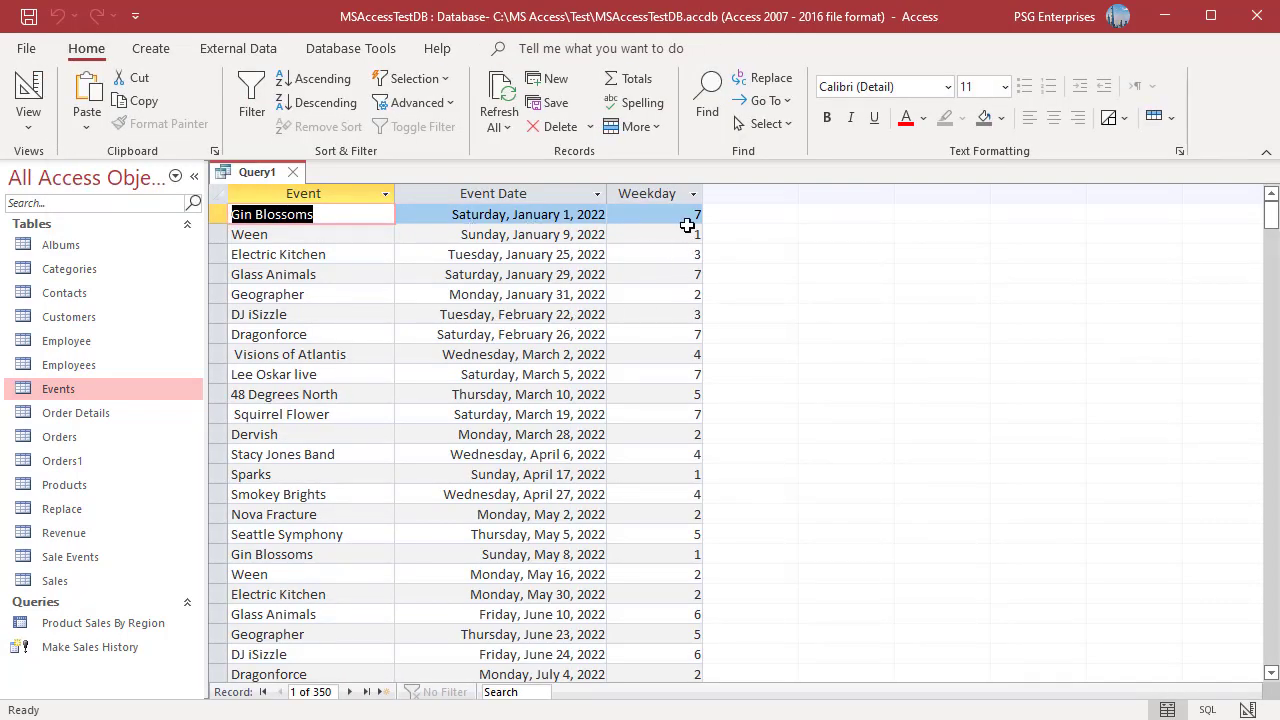
pyautogui.click(1247, 710)
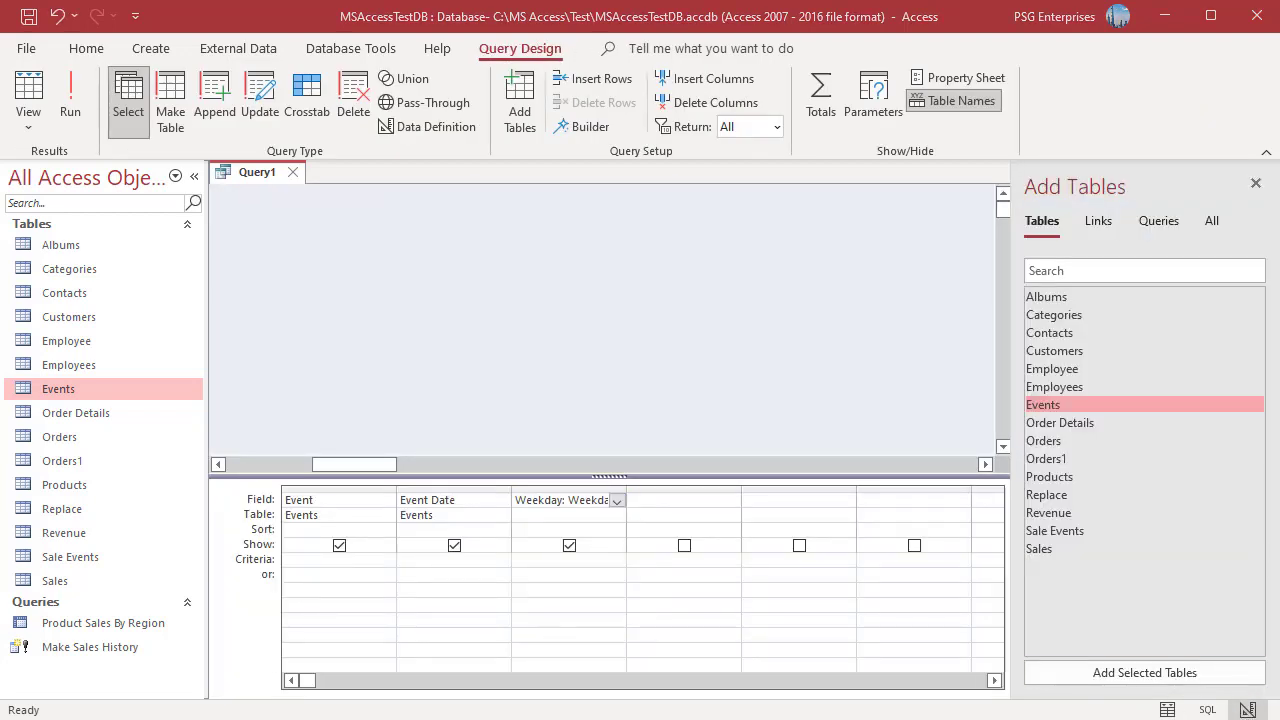
# - Filter Event Date with criterion Weekday([Event Date])=1 and run it to list the 46 Sunday events
pyautogui.rightClick(403, 561)
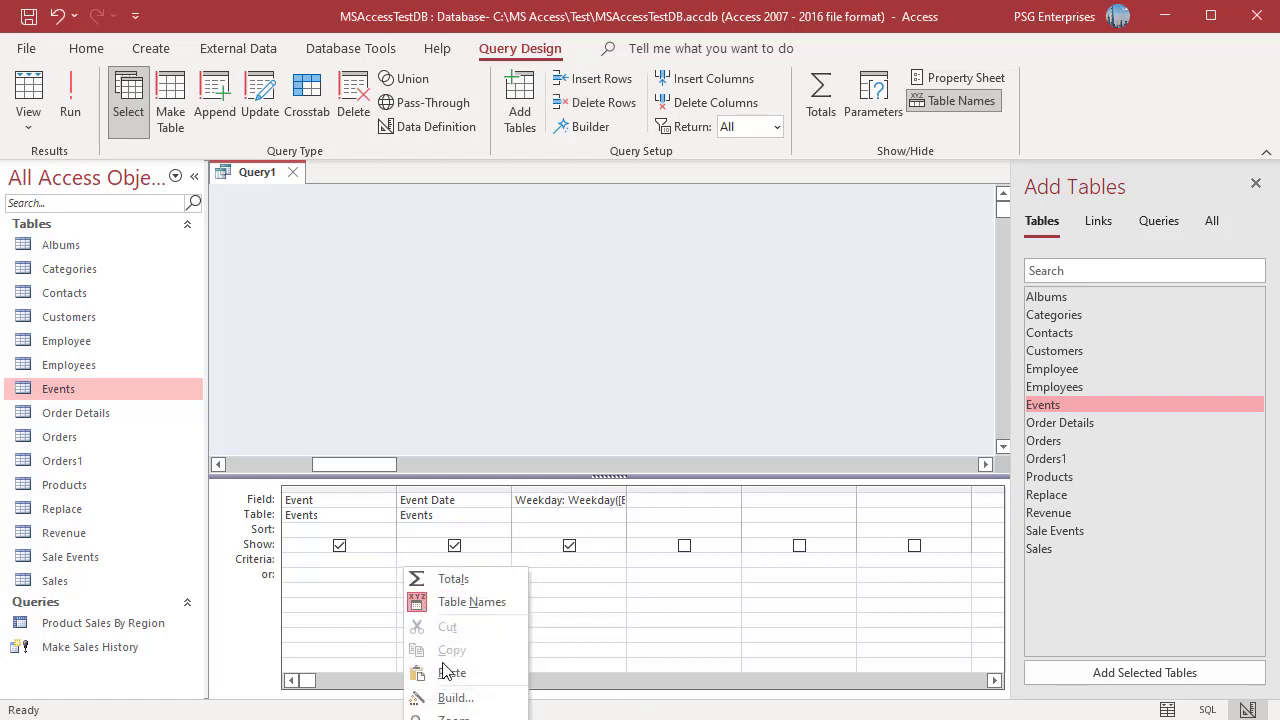
pyautogui.click(455, 716)
pyautogui.write('Weekday([Event Date])=1')
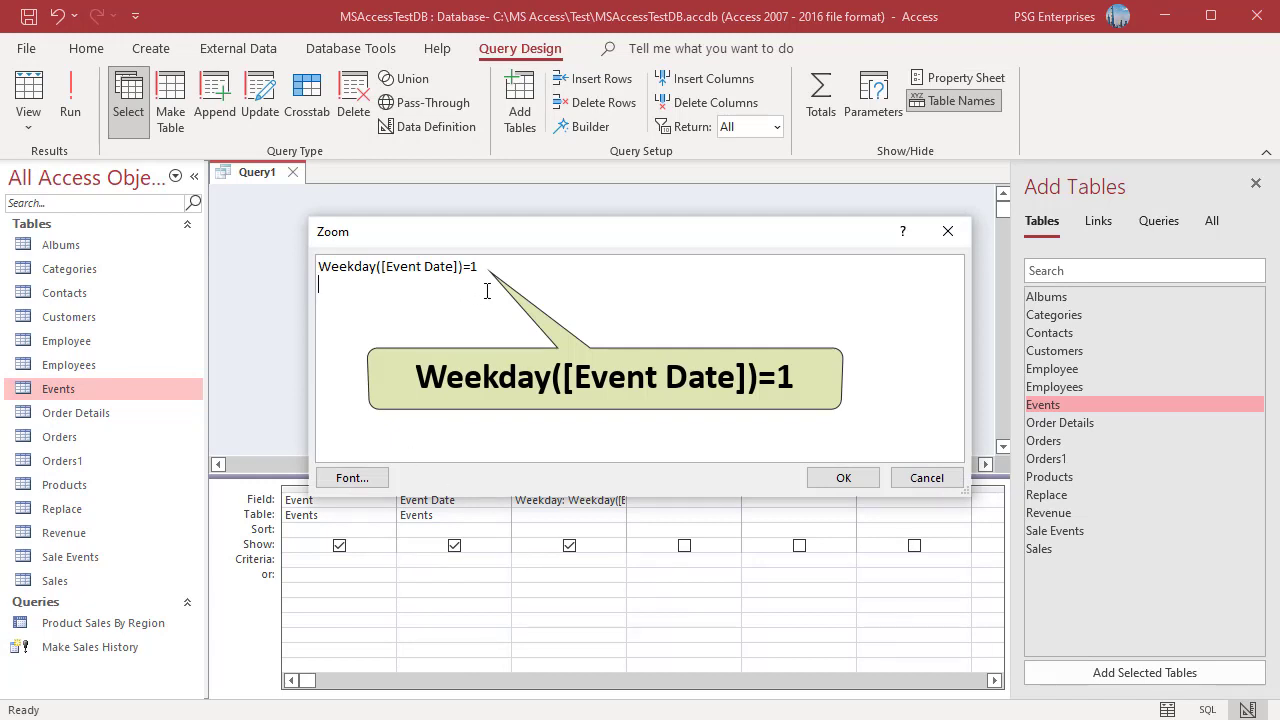
pyautogui.click(843, 477)
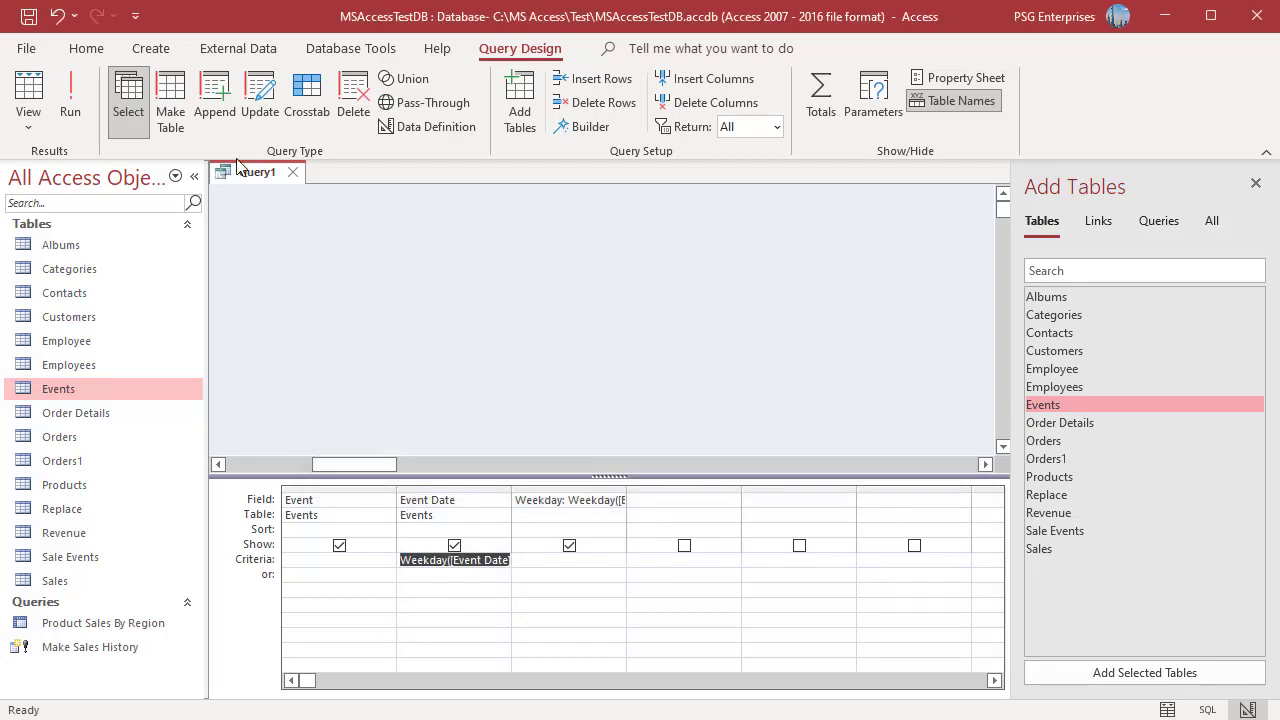
pyautogui.click(70, 110)
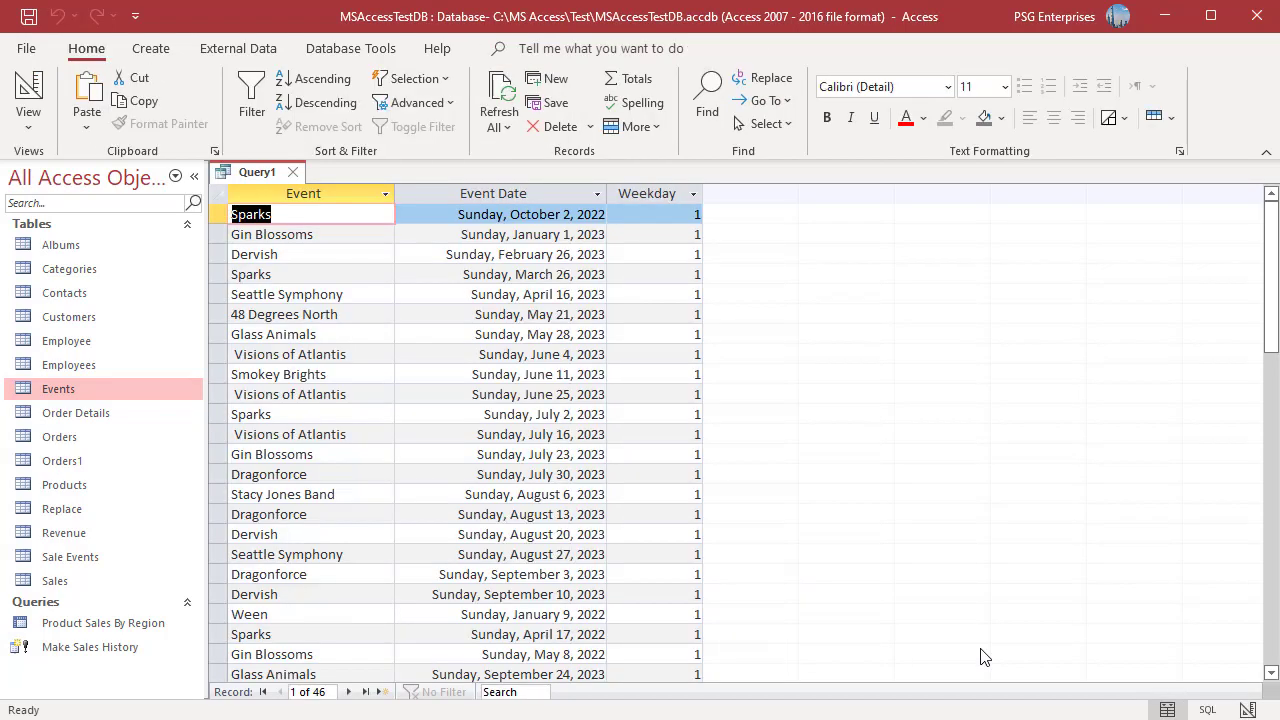
pyautogui.click(1246, 709)
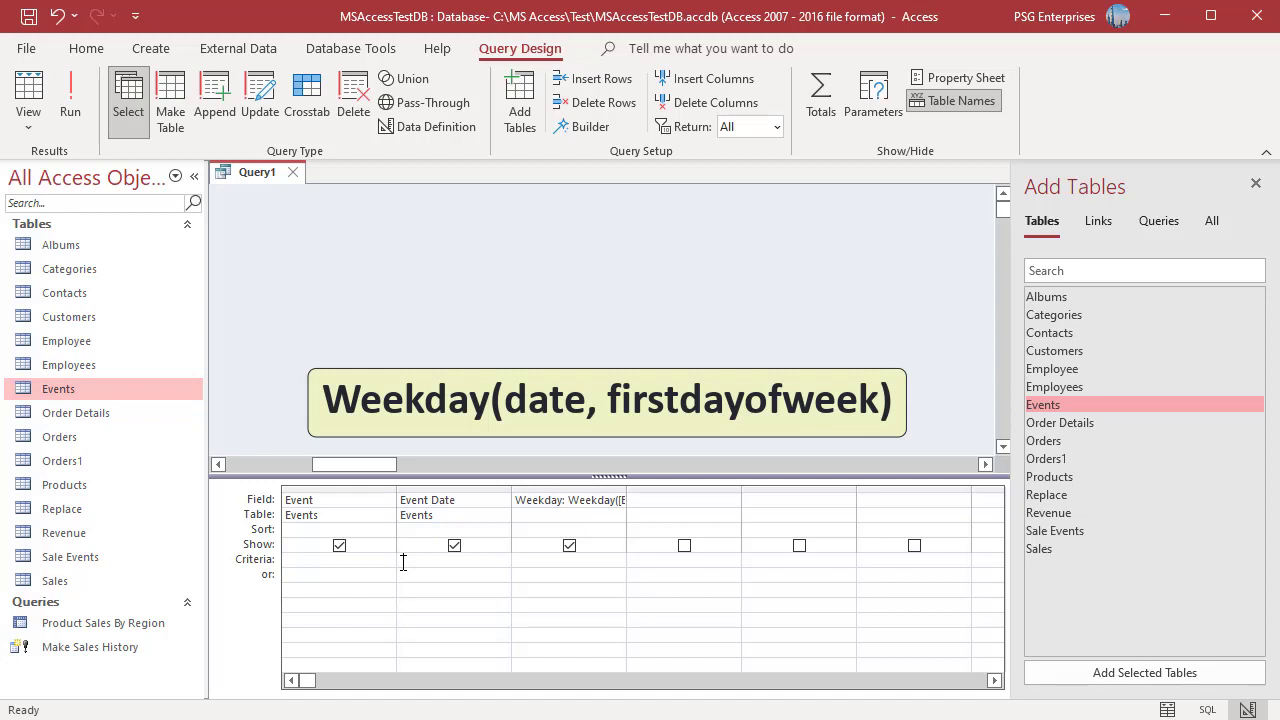
# - Add a fourth column Weekday(First Day- Monday): Weekday([Event Date],2) and run to check its numbers
pyautogui.rightClick(637, 502)
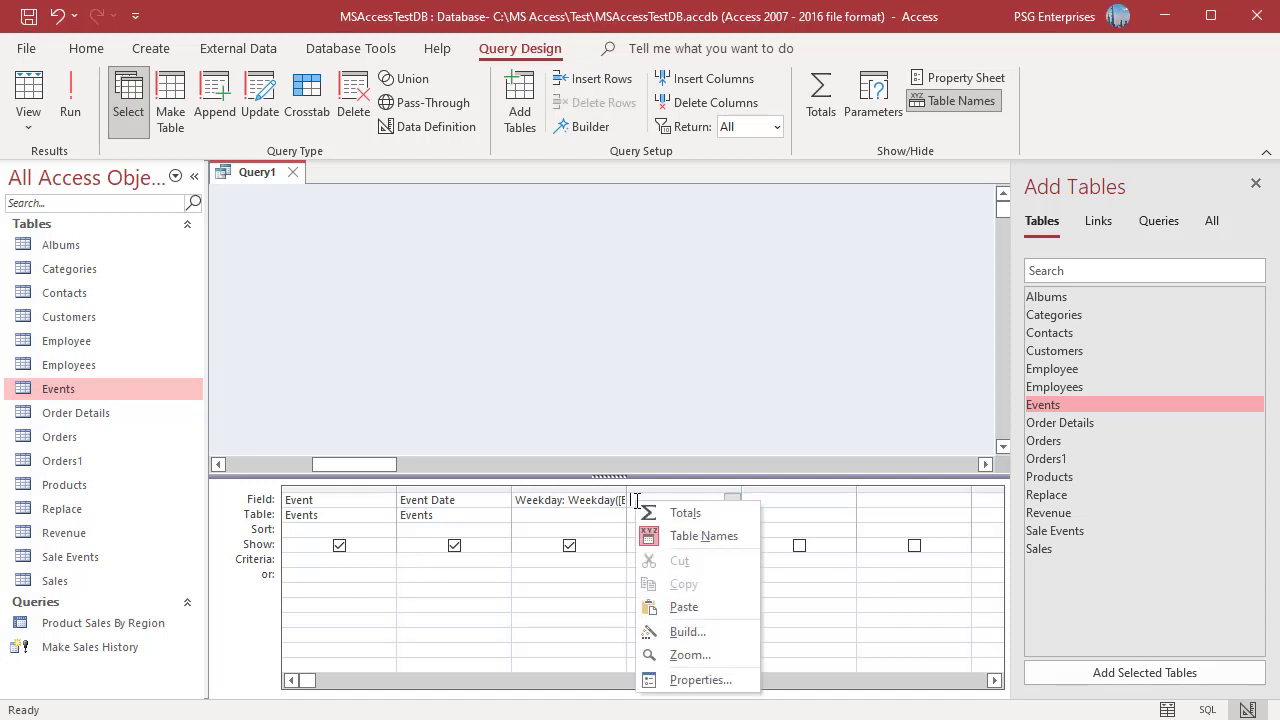
pyautogui.click(680, 656)
pyautogui.write('Weekday(First Day- Monday) : Weekday([Event Date],2)')
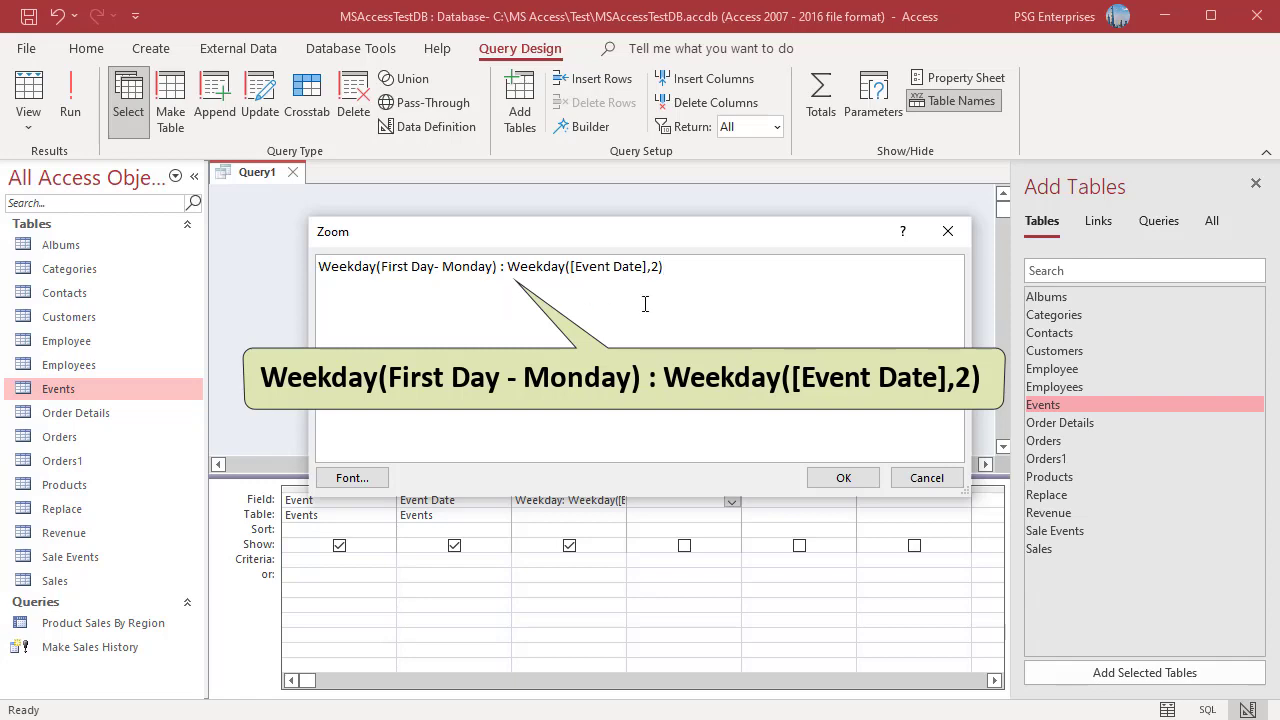
pyautogui.click(843, 477)
pyautogui.click(70, 105)
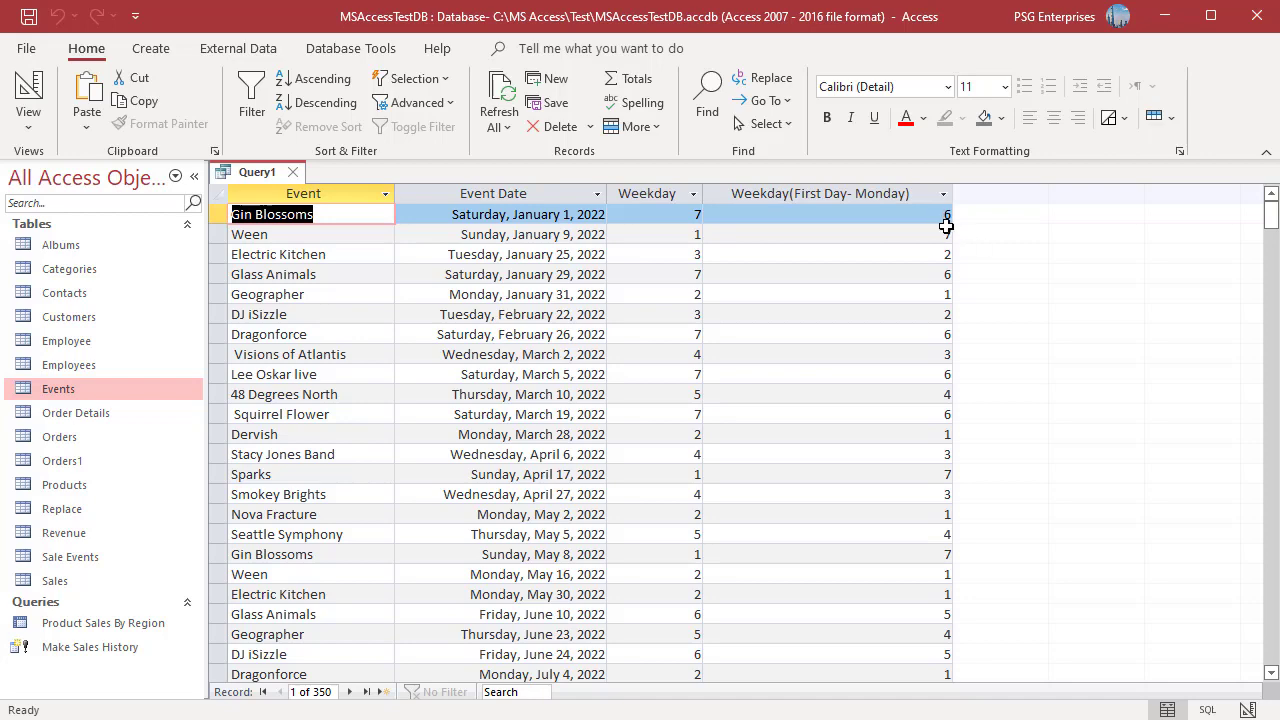
pyautogui.click(1247, 709)
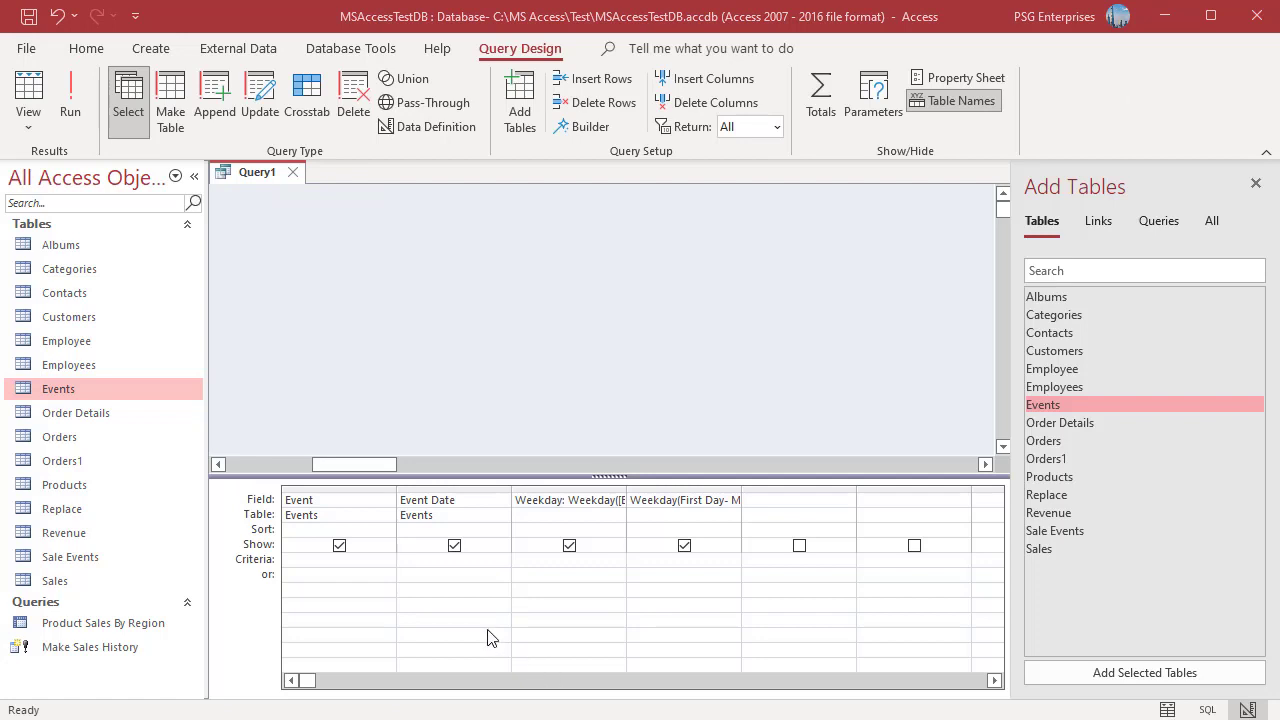
# - Set the Event Date criterion to Weekday([Event Date],2)=7 and run the query for Sunday events
pyautogui.rightClick(414, 559)
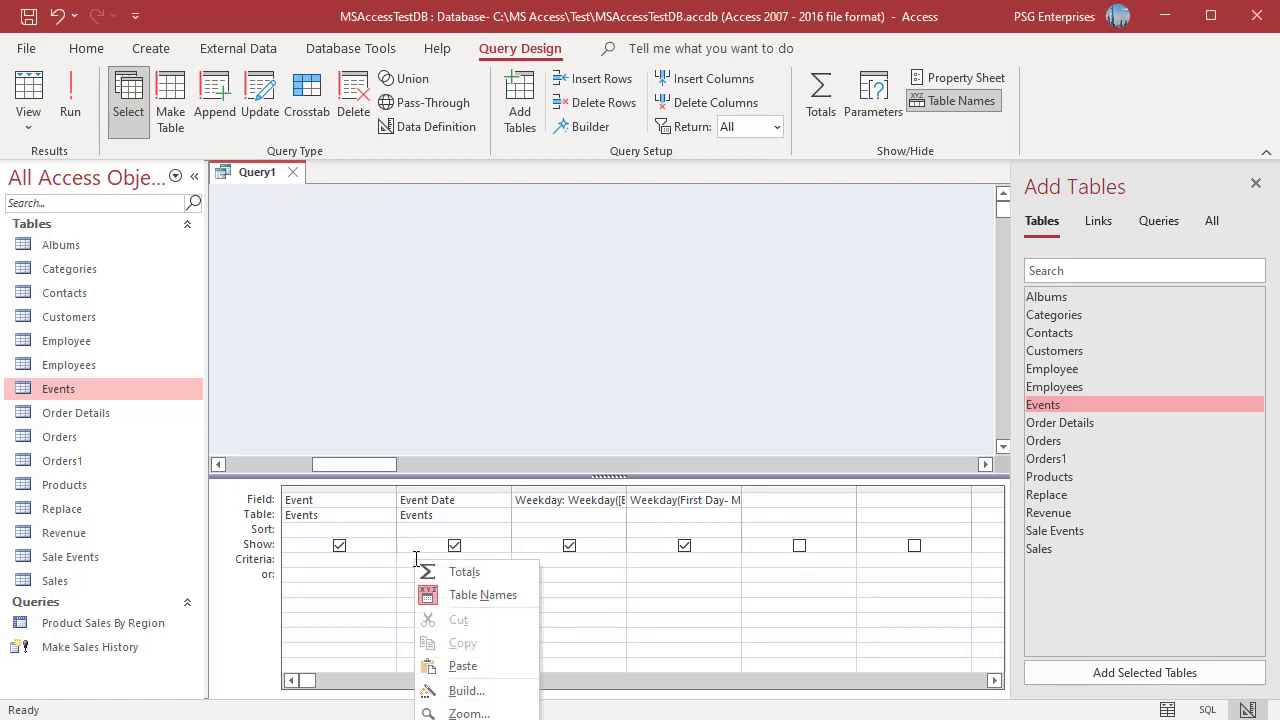
pyautogui.click(466, 713)
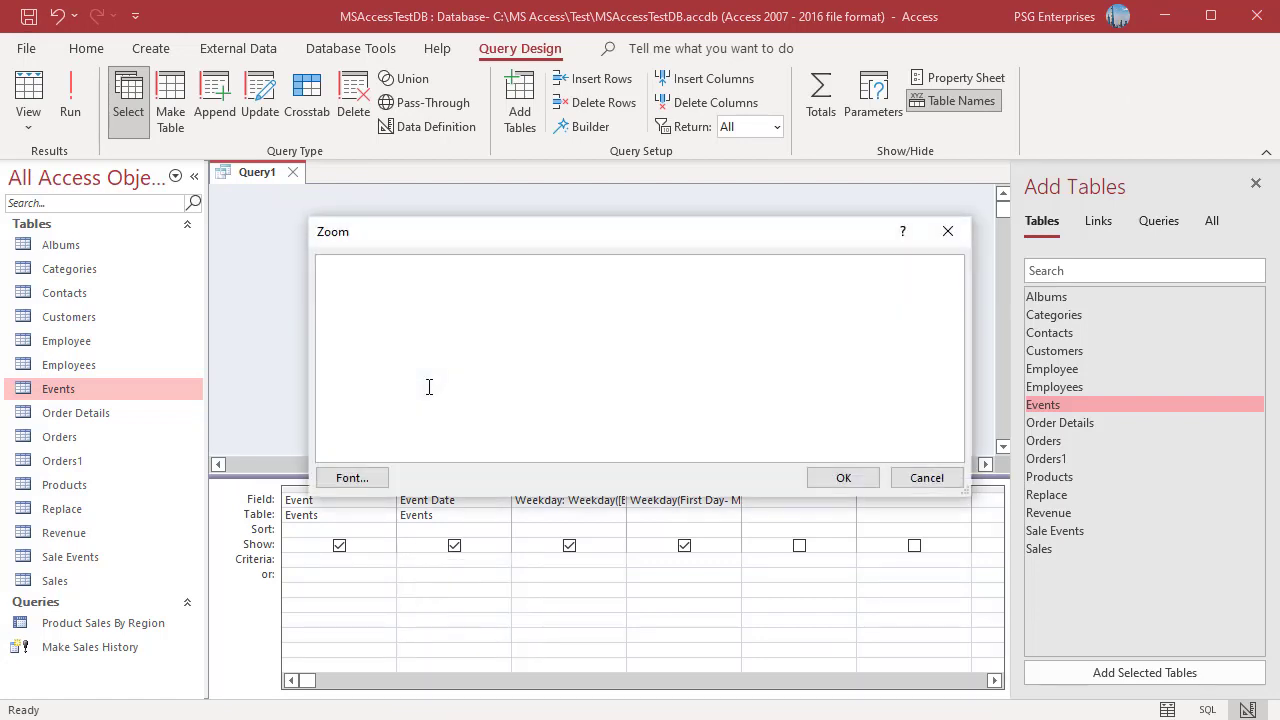
pyautogui.write('Weekday([Event Date],2)=7')
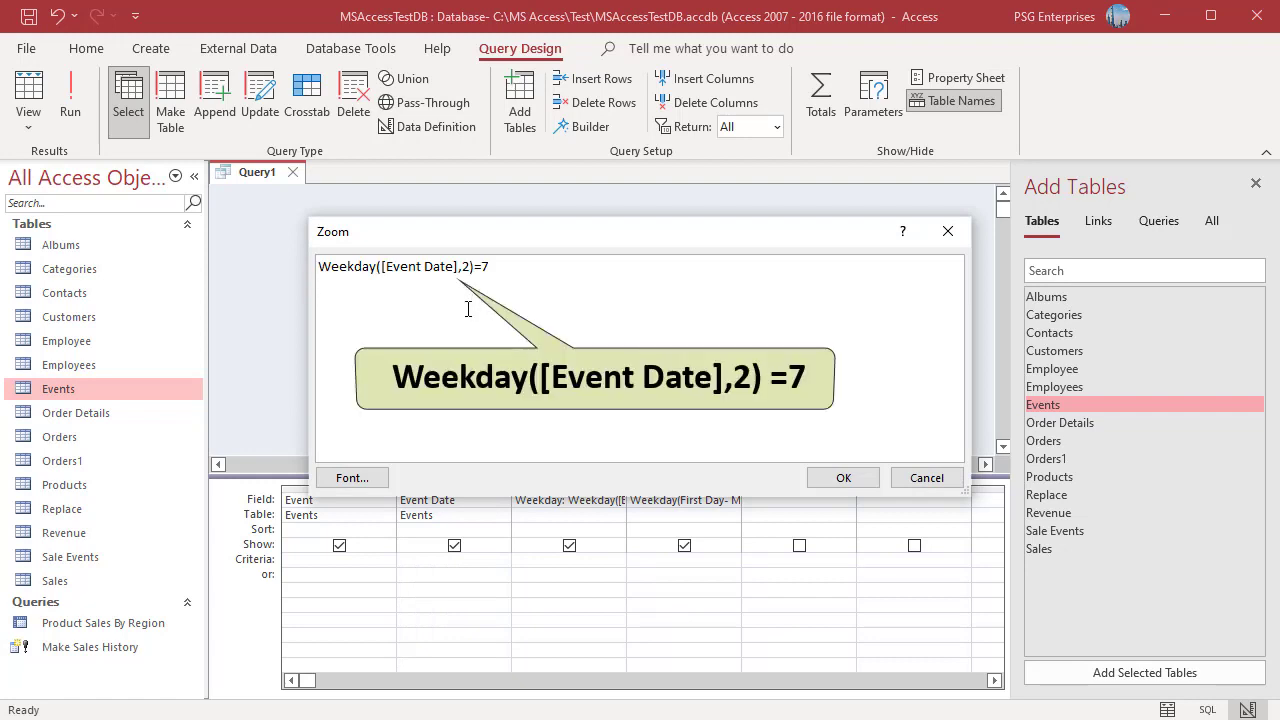
pyautogui.press('Return')
pyautogui.click(843, 477)
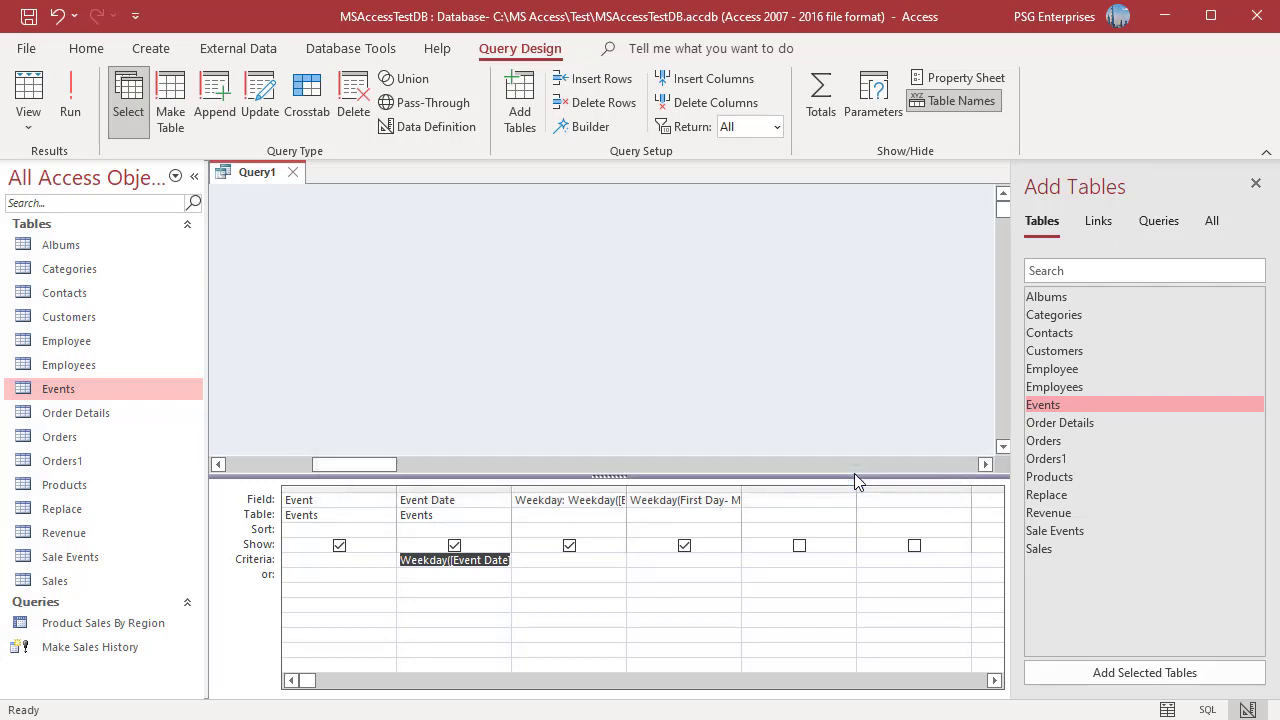
pyautogui.click(68, 110)
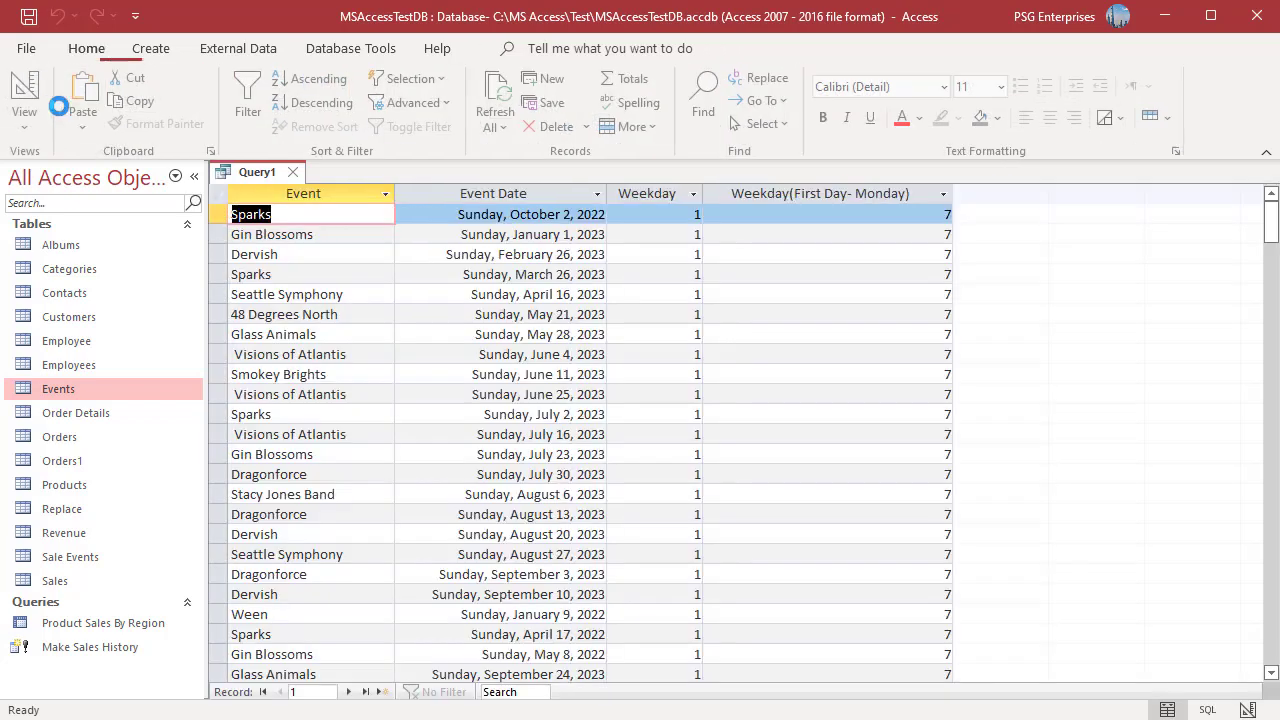
pyautogui.click(1248, 709)
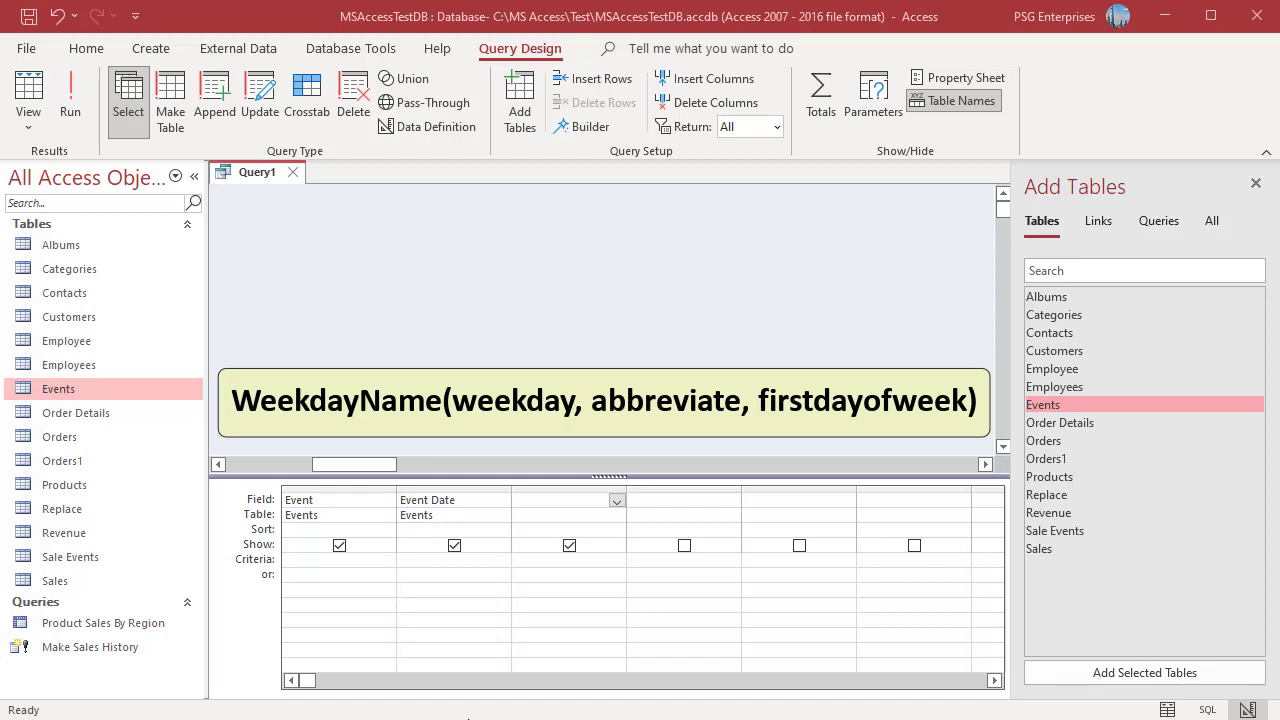
# - Add a third column Weekday Name: WeekdayName(Weekday([Event Date])) and run it to see full day names
pyautogui.rightClick(519, 500)
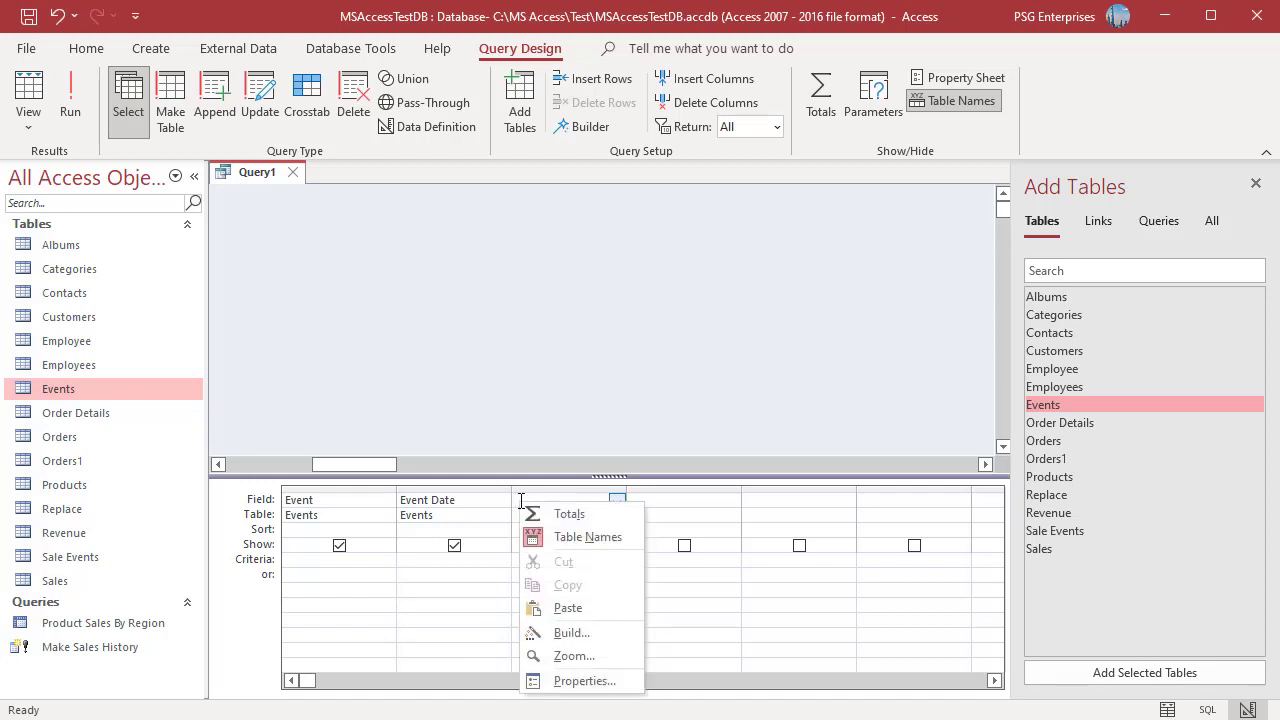
pyautogui.click(566, 656)
pyautogui.write('Weekday Name: WeekdayName(Weekday([Event Date]))')
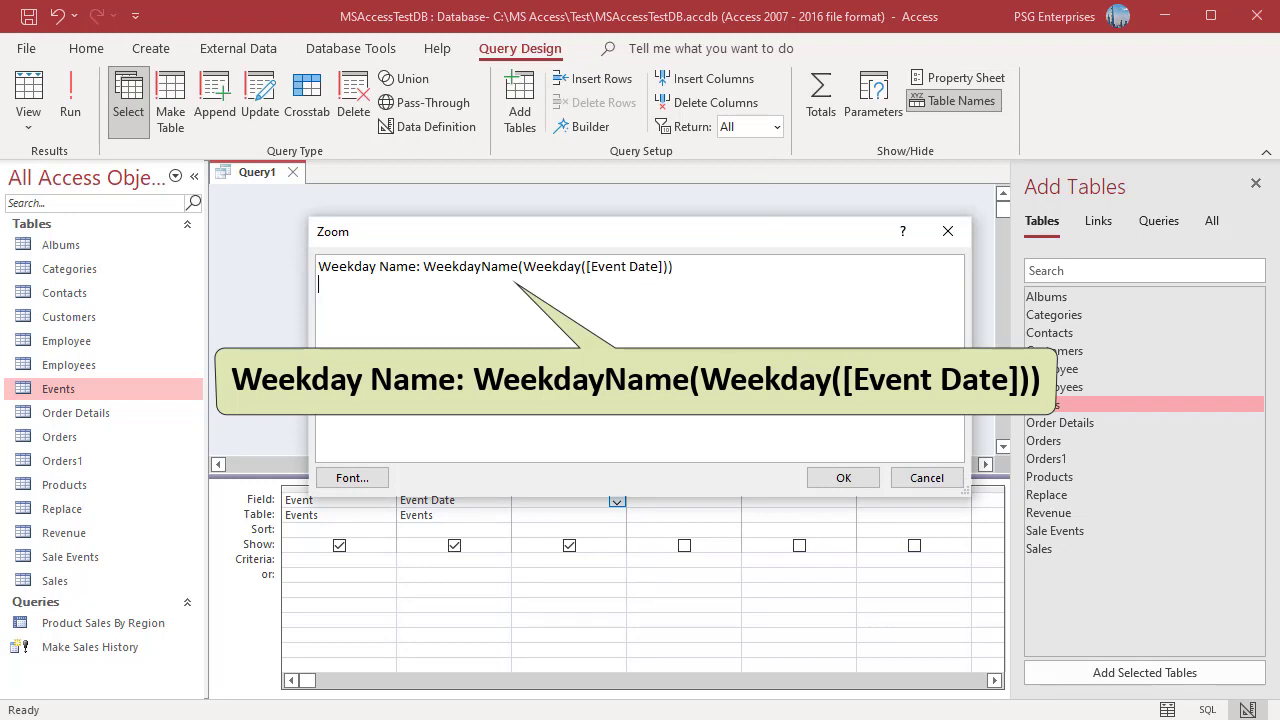
pyautogui.click(840, 478)
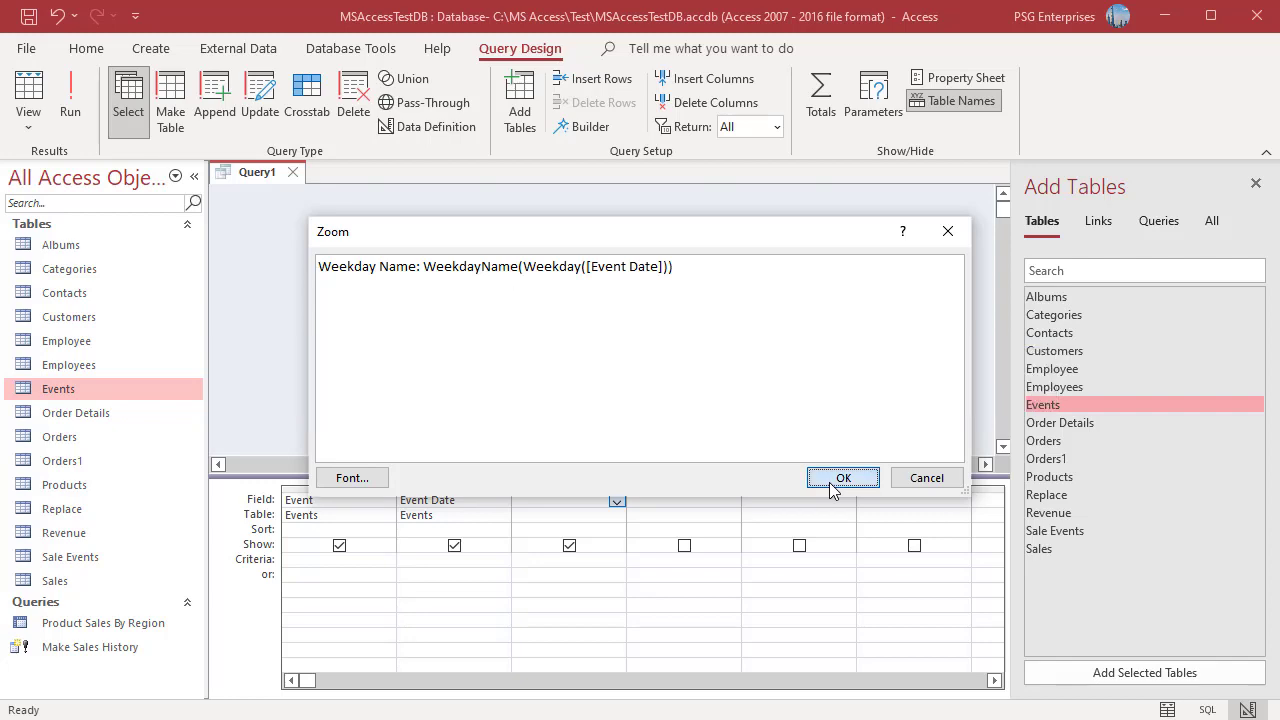
pyautogui.click(70, 100)
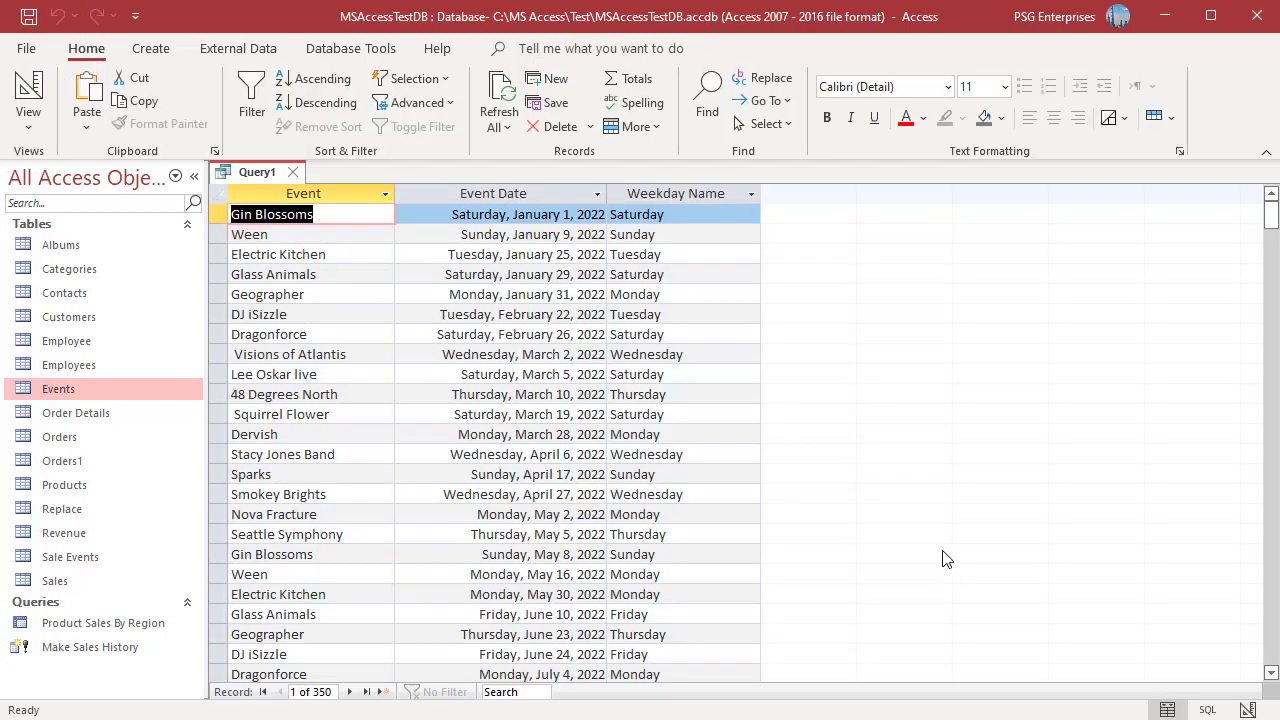
pyautogui.click(1246, 709)
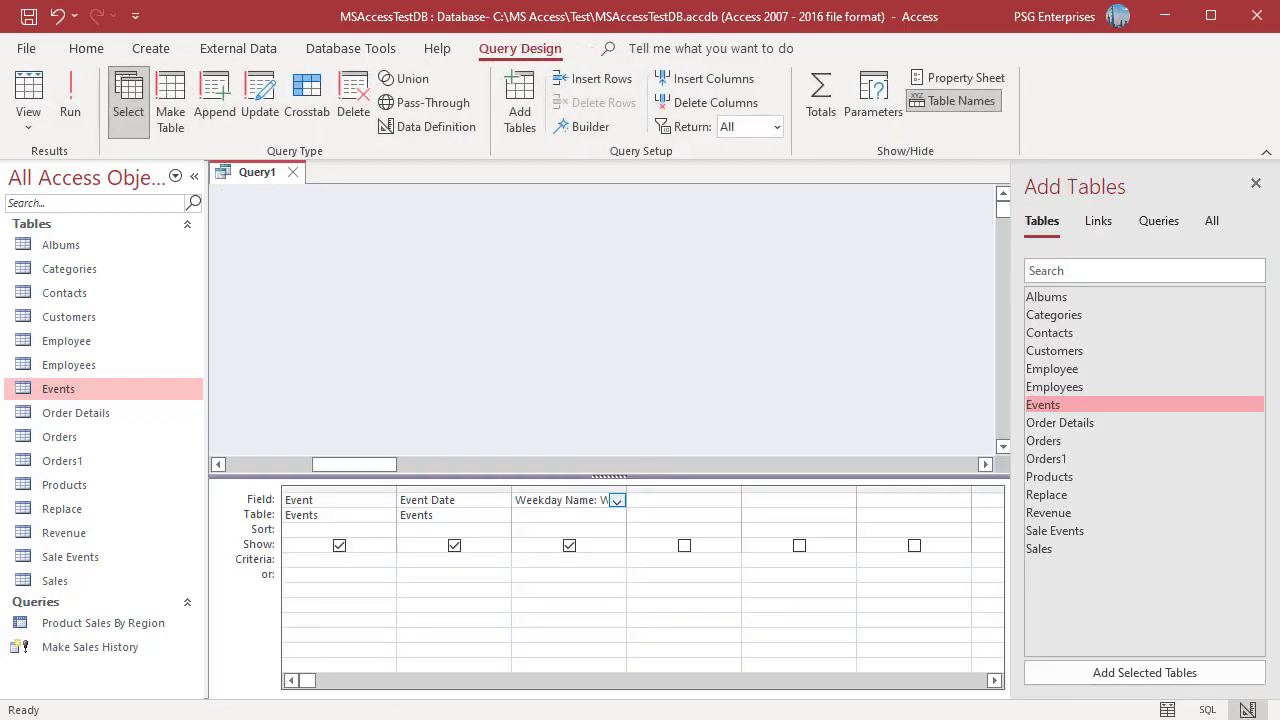
# - Add a fourth column Weekday Name (Abbr): WeekdayName(Weekday([Event Date]),True) and run it to show Sat, Sun
pyautogui.hotkey('shift', 'F2')
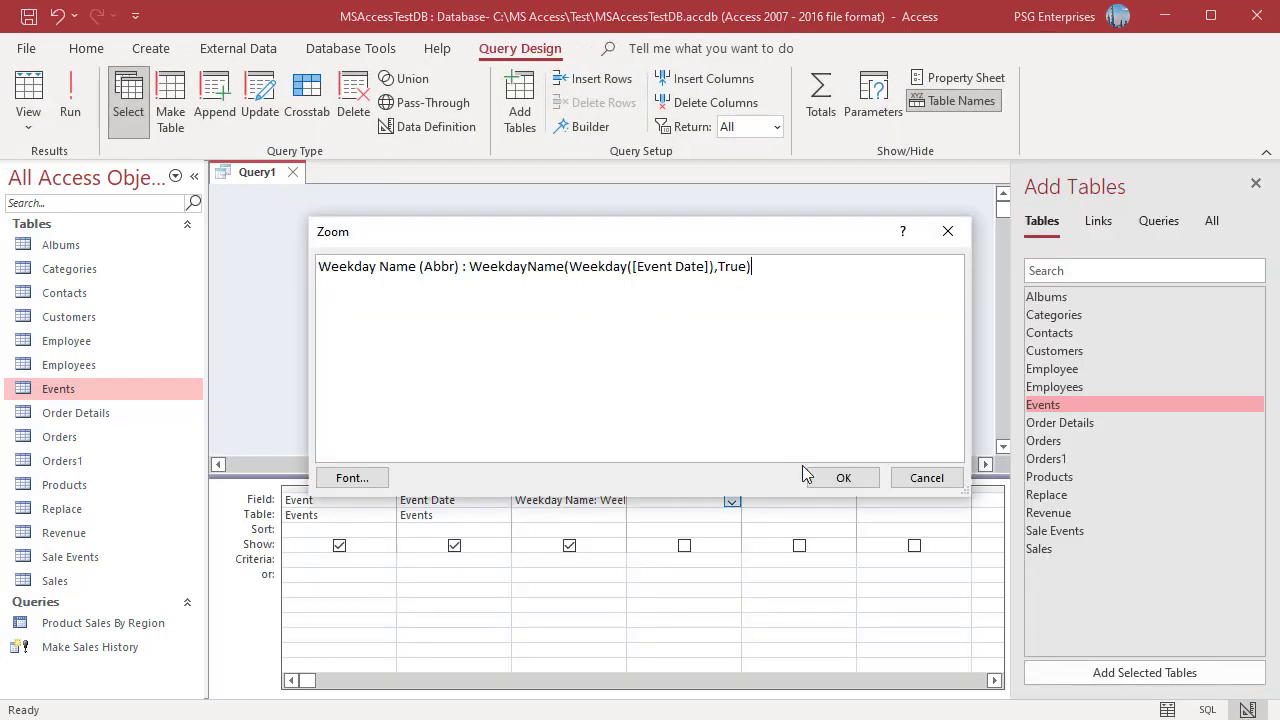
pyautogui.click(830, 478)
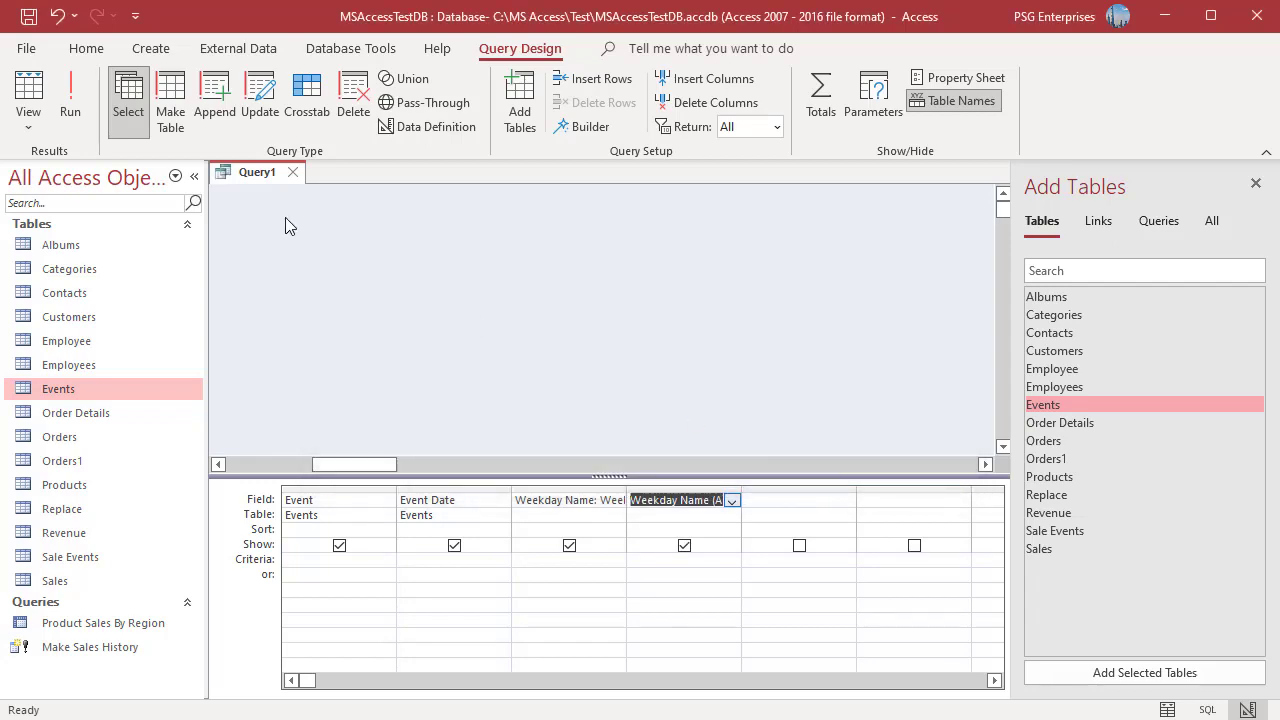
pyautogui.click(68, 124)
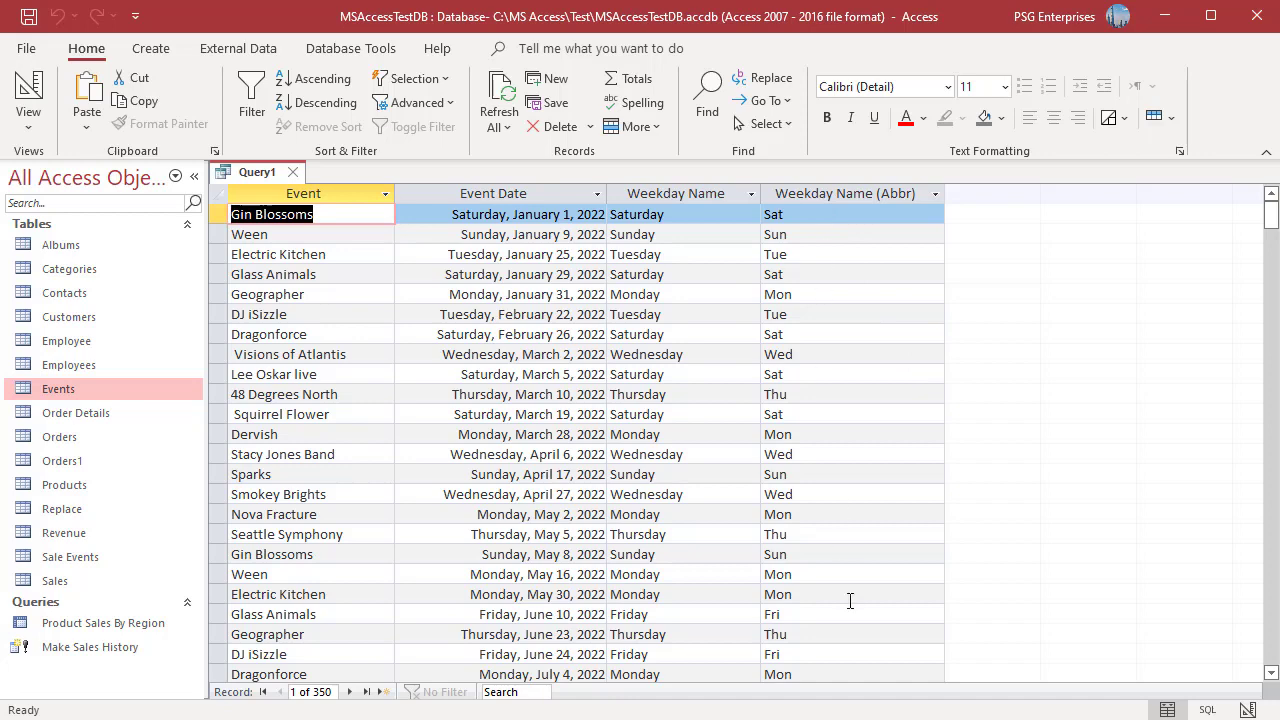
pyautogui.click(1247, 709)
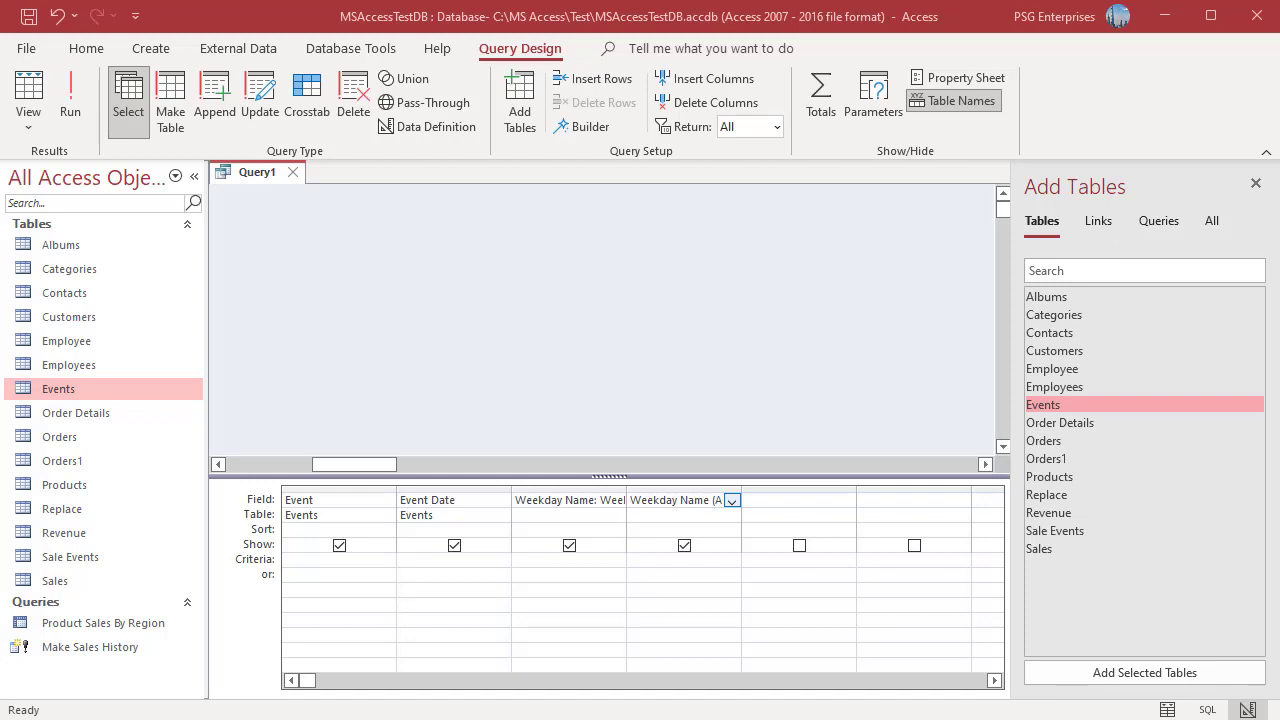
# - Enter Weekday Name(First Day - Sat): WeekdayName(Weekday([Event Date],7),True,7) in the fifth field
pyautogui.hotkey('shift', 'F2')
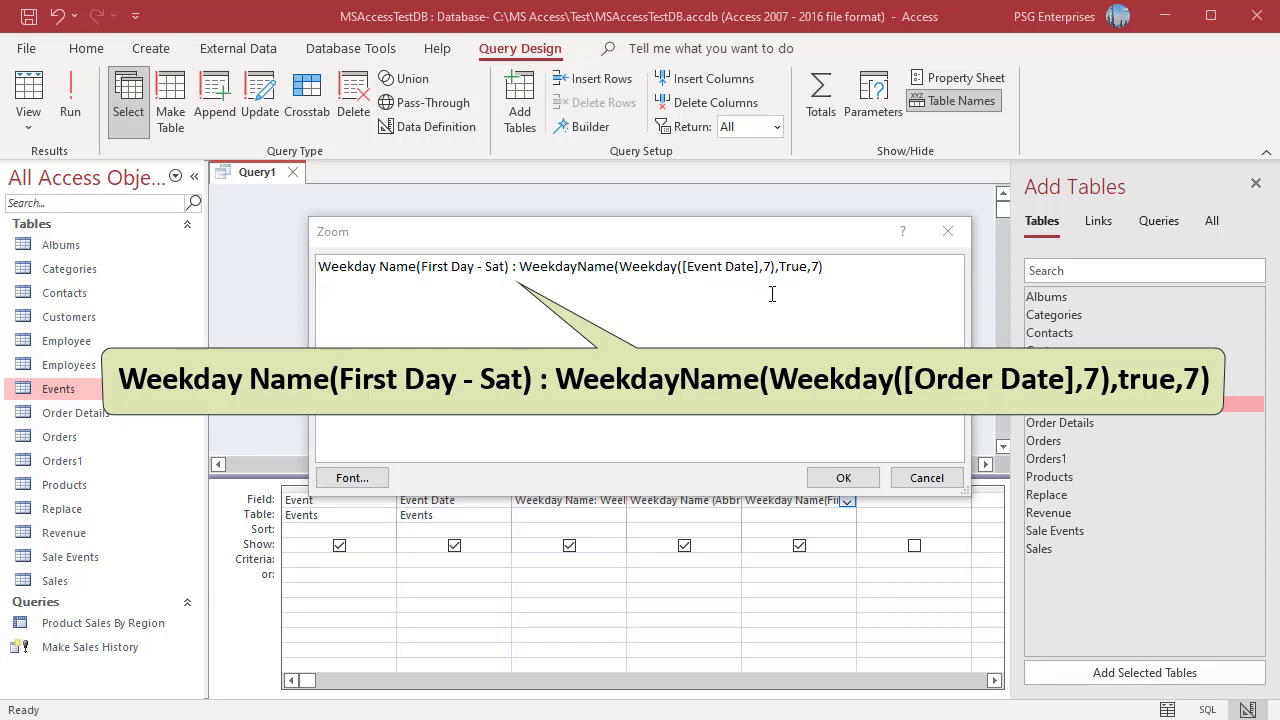
pyautogui.click(843, 477)
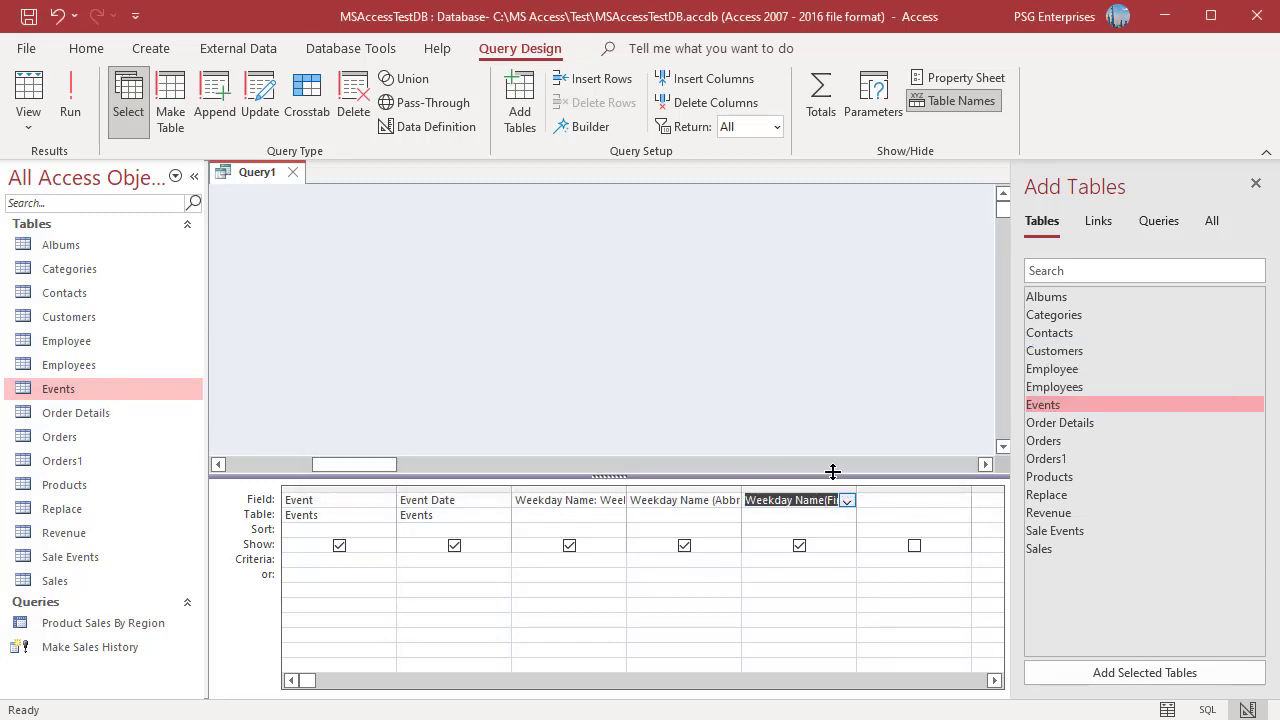